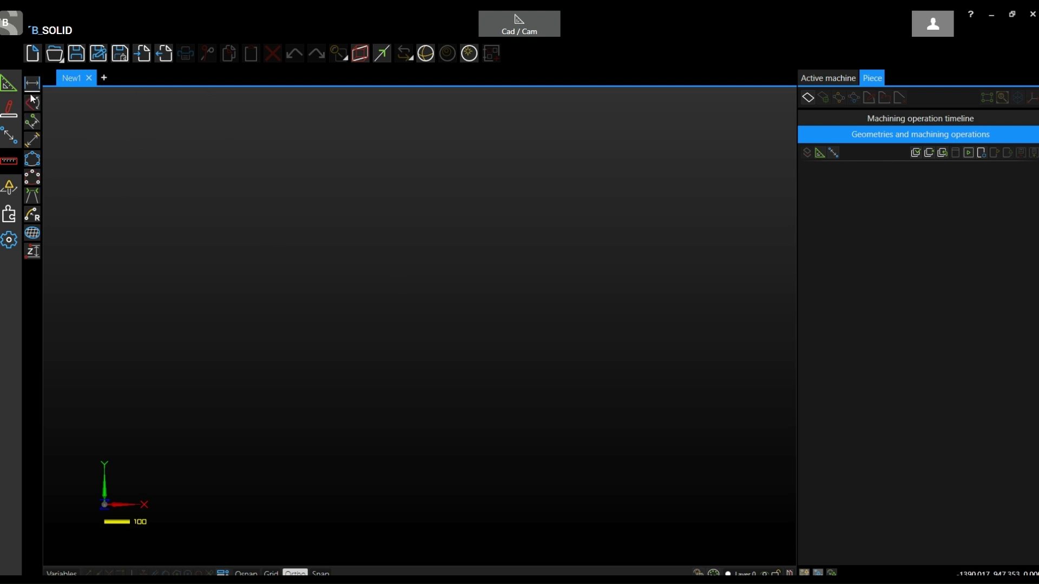
Show the 2D drafting tools for the blank New1 drawing
{"action": "left_click", "coordinate": [10, 84]}
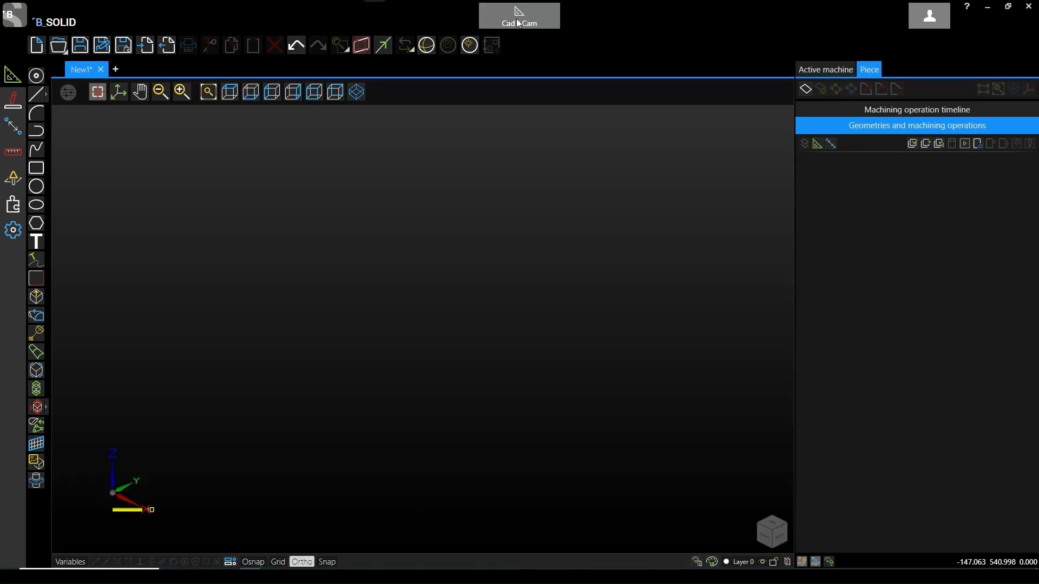
Drop down the module tile panel from the Cad / Cam button
{"action": "left_click", "coordinate": [518, 22]}
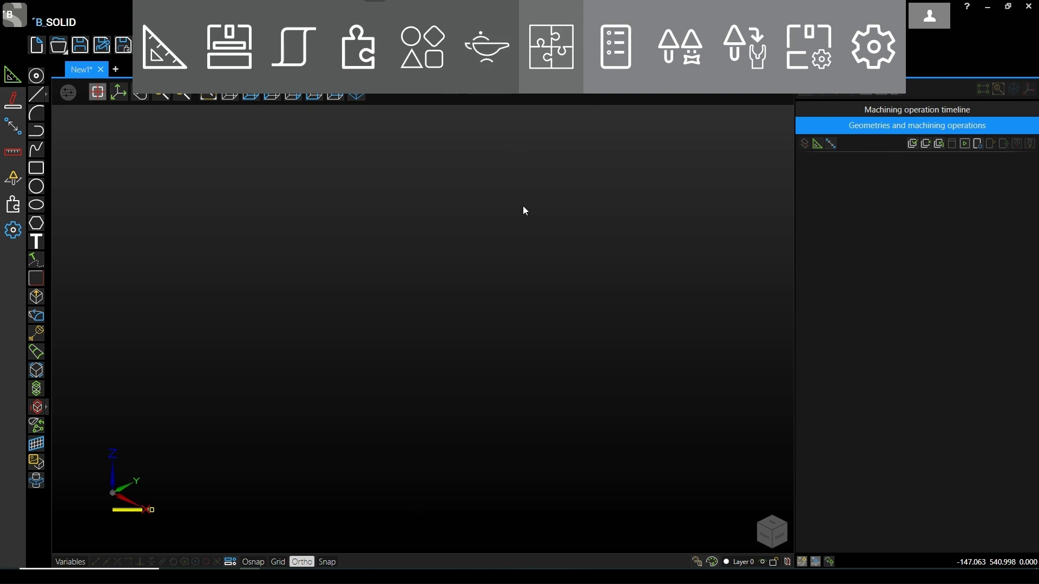
Check the tool register and the machine tooling in isometric view, then go back to Cad / Cam
{"action": "left_click", "coordinate": [669, 40]}
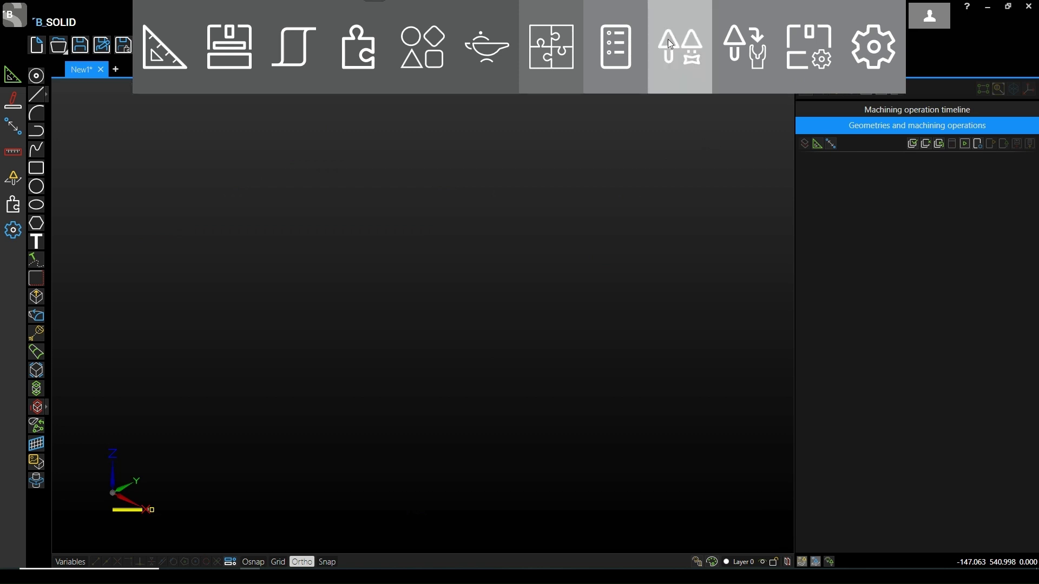
{"action": "left_click", "coordinate": [513, 23]}
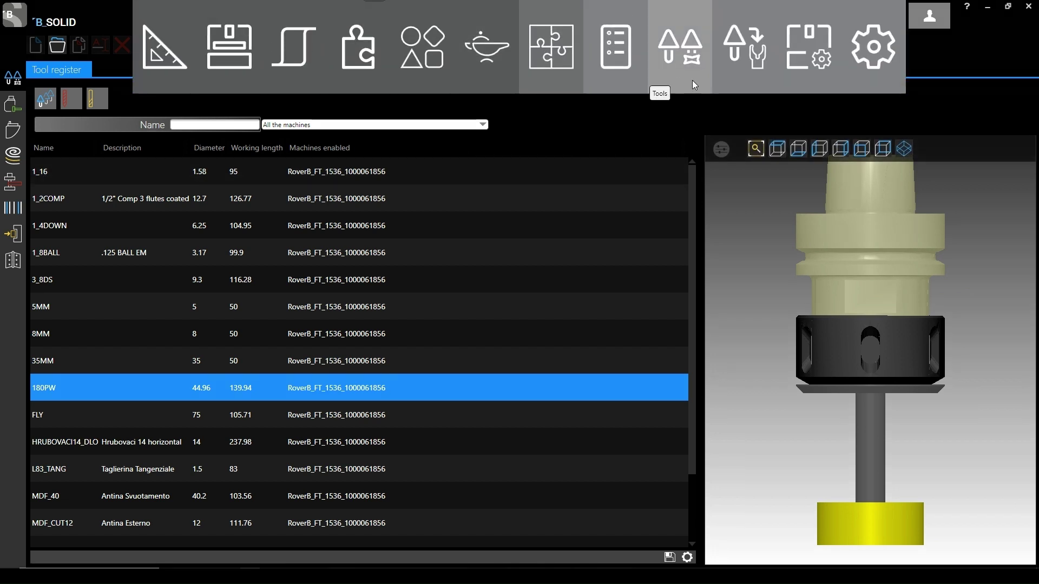
{"action": "left_click", "coordinate": [750, 51]}
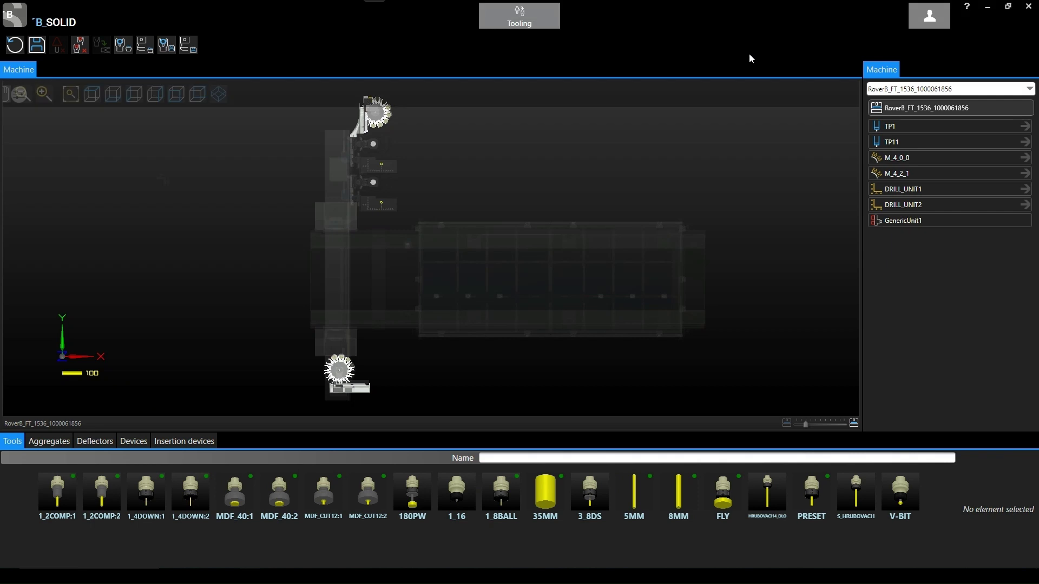
{"action": "left_click", "coordinate": [308, 93]}
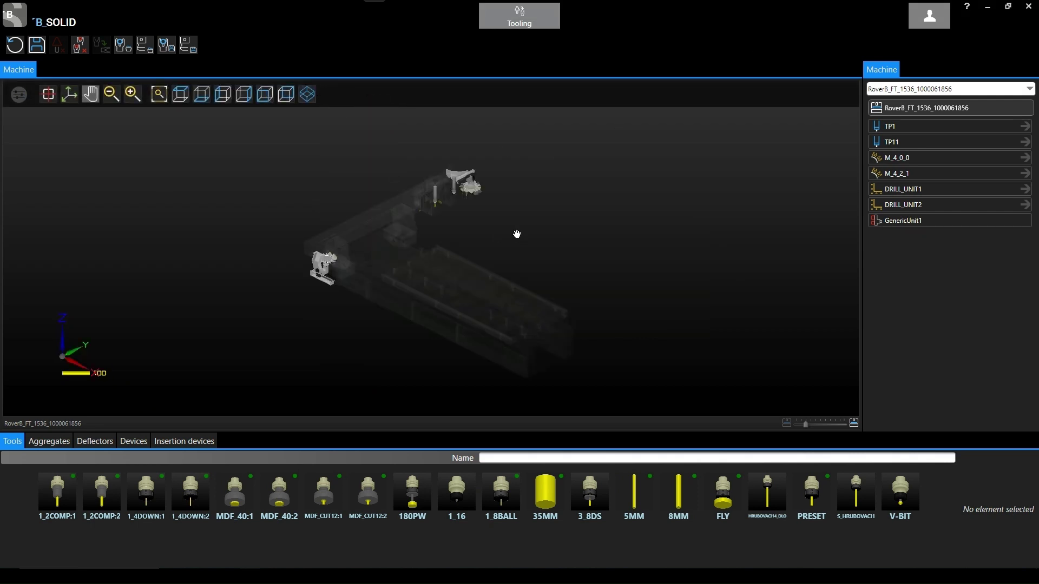
{"action": "left_click", "coordinate": [515, 23]}
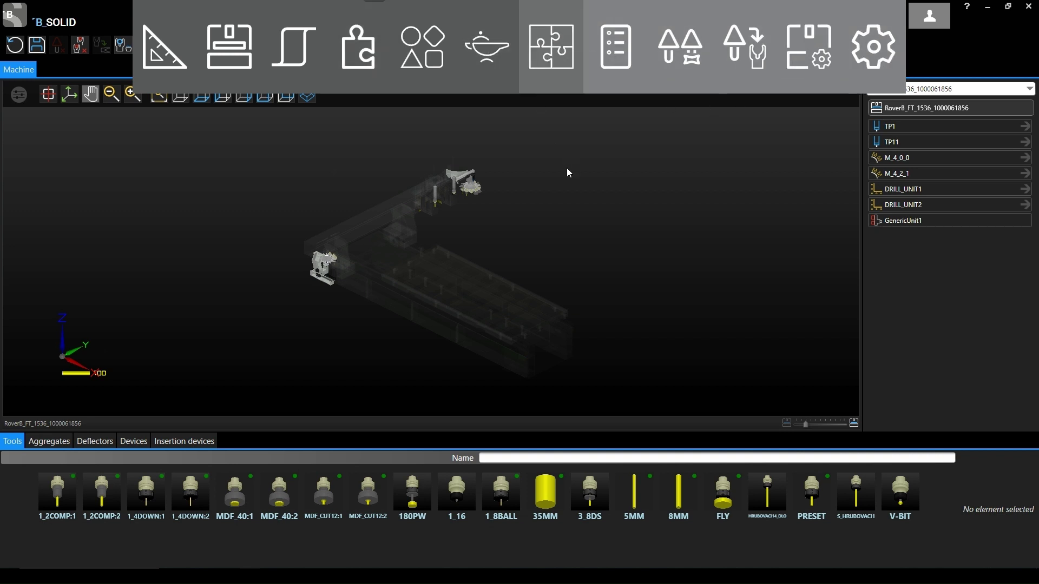
{"action": "left_click", "coordinate": [154, 59]}
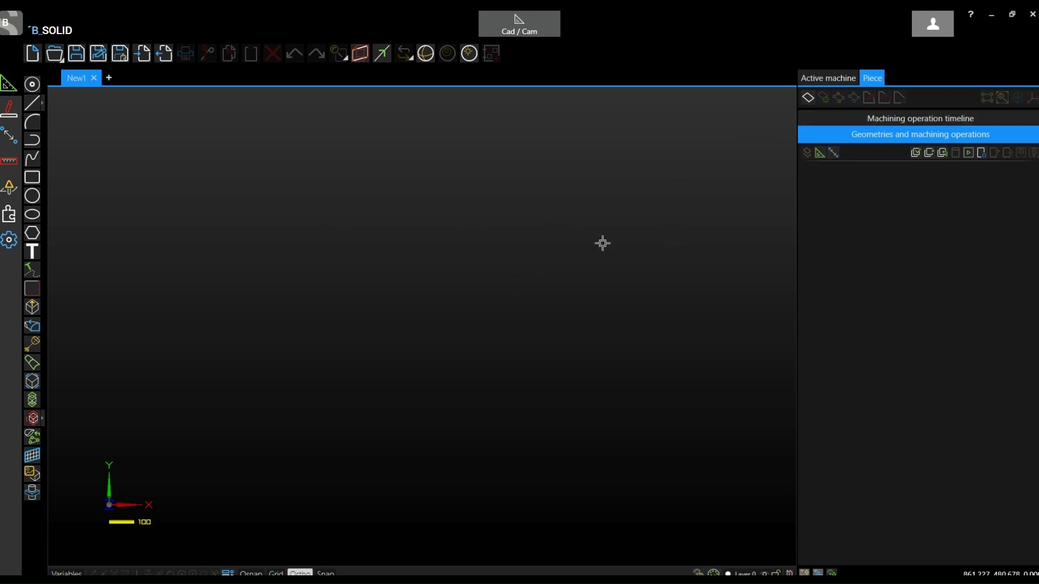
Create the 800×500×20 piece P1001 and display its machining operation timeline
{"action": "left_click", "coordinate": [807, 97]}
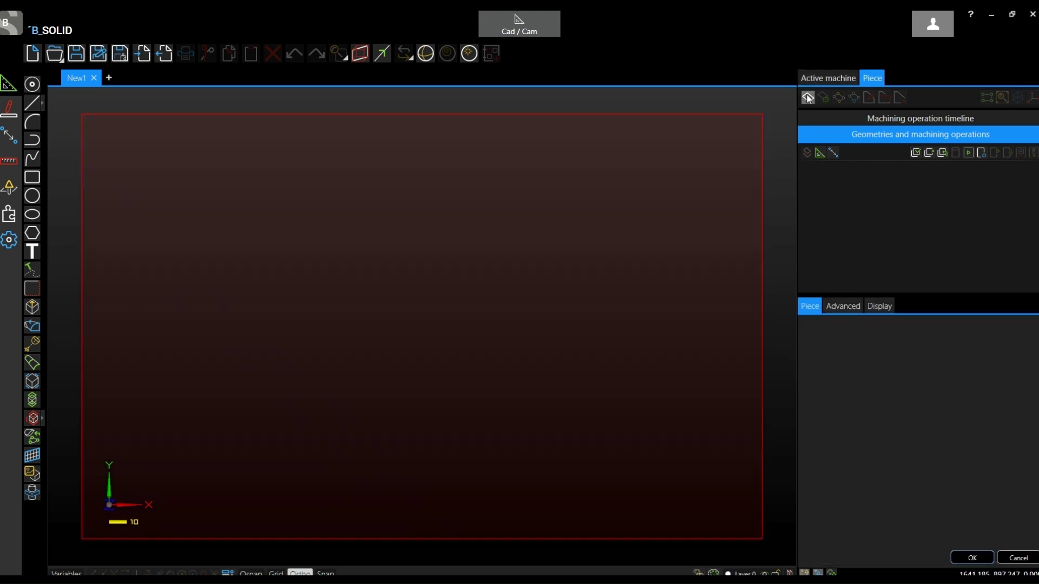
{"action": "left_click", "coordinate": [971, 558]}
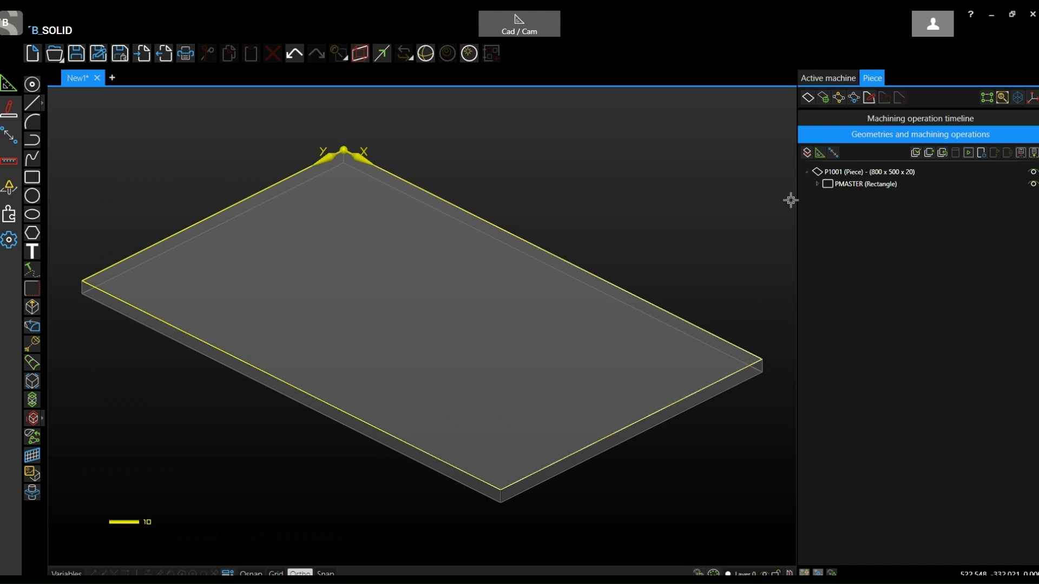
{"action": "left_click", "coordinate": [852, 117]}
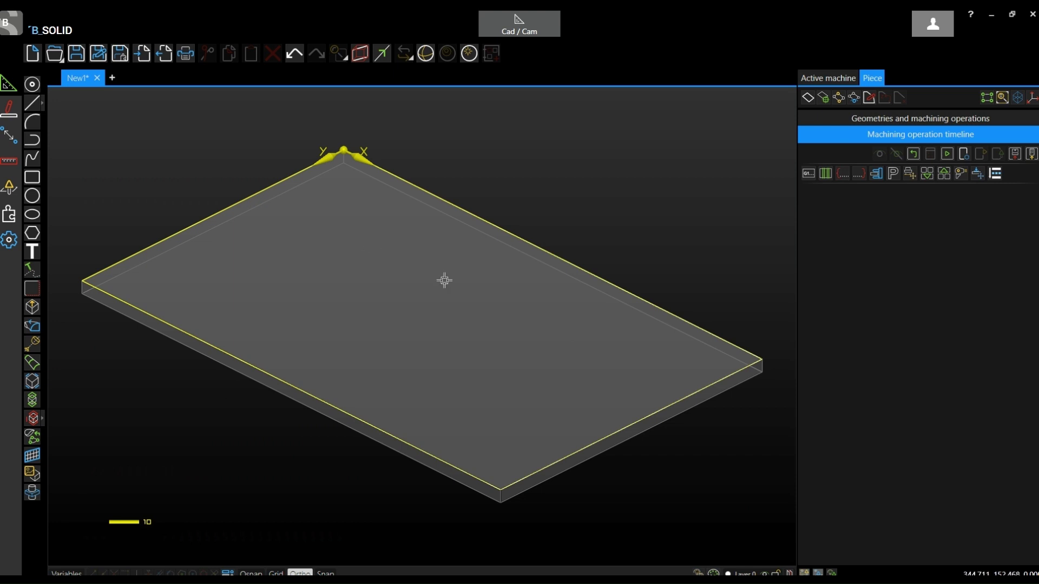
Start a milling operation on the PMASTER rectangle using tool 1_2COMP
{"action": "left_click", "coordinate": [9, 187]}
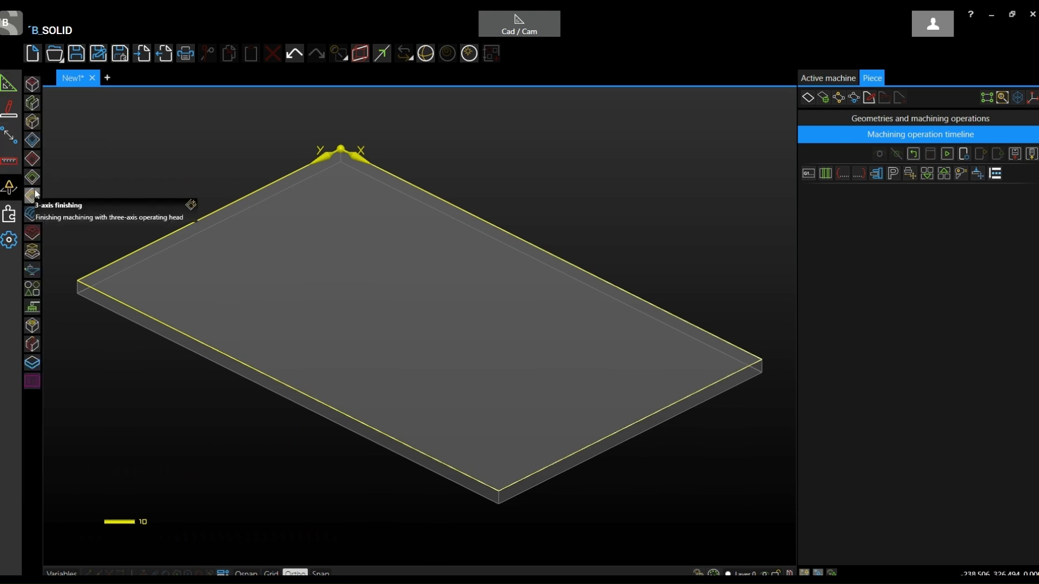
{"action": "left_click", "coordinate": [32, 124]}
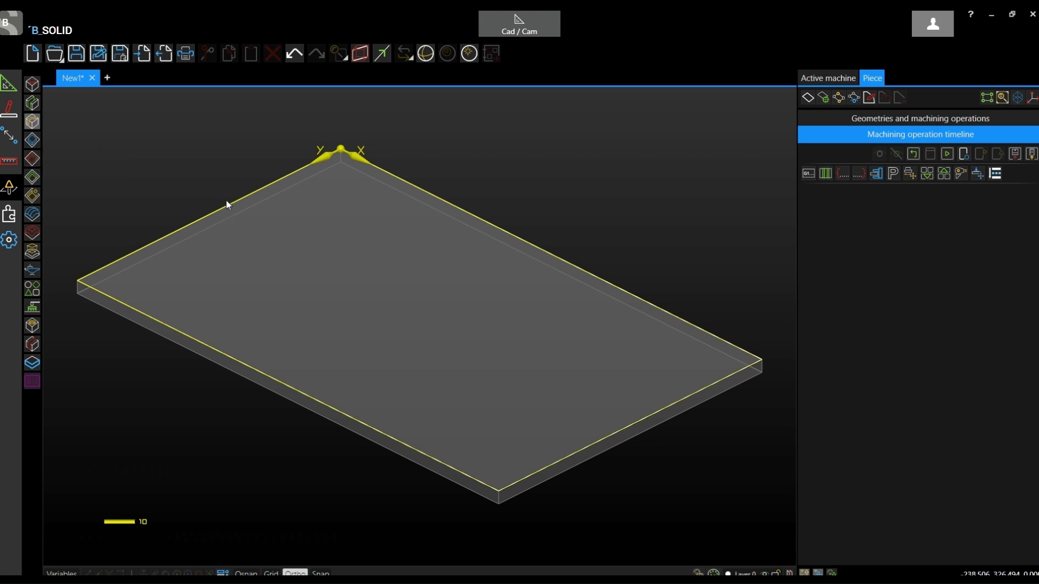
{"action": "left_click", "coordinate": [228, 203]}
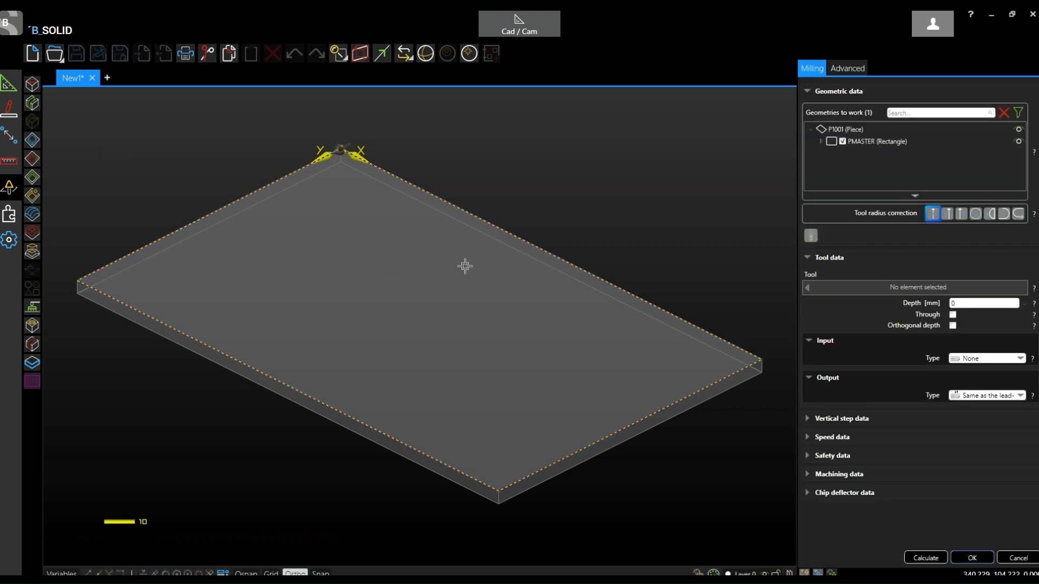
{"action": "left_click", "coordinate": [911, 289]}
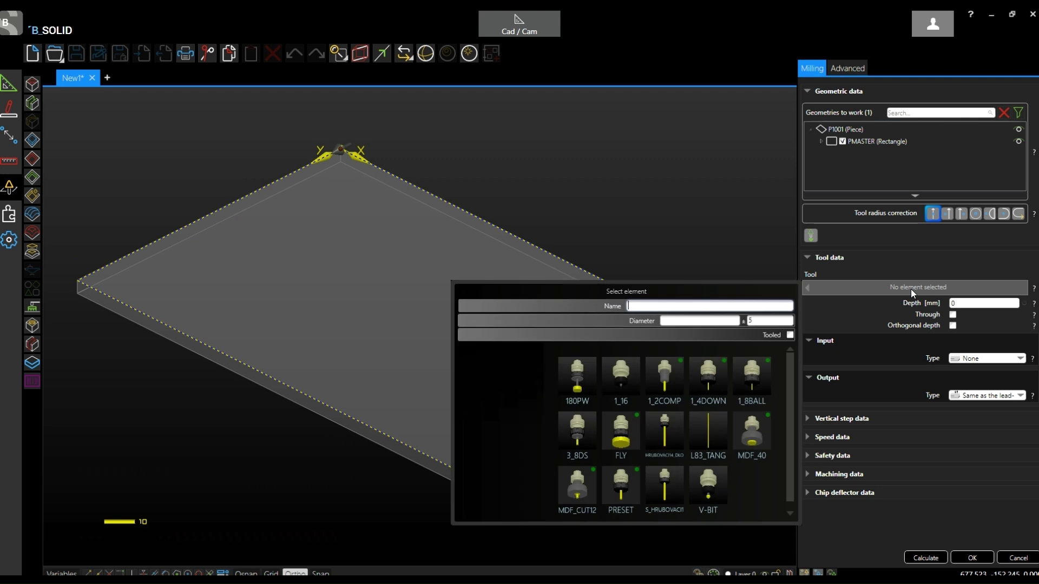
{"action": "double_click", "coordinate": [667, 375]}
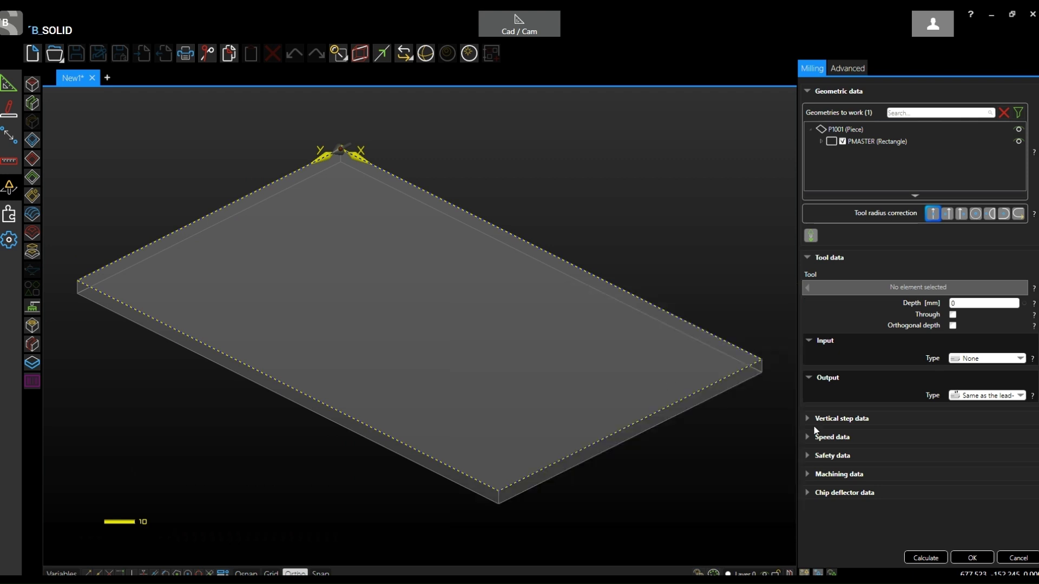
Set milling depth 0.1 with Through enabled, pick the edge start point and confirm
{"action": "left_click", "coordinate": [969, 328]}
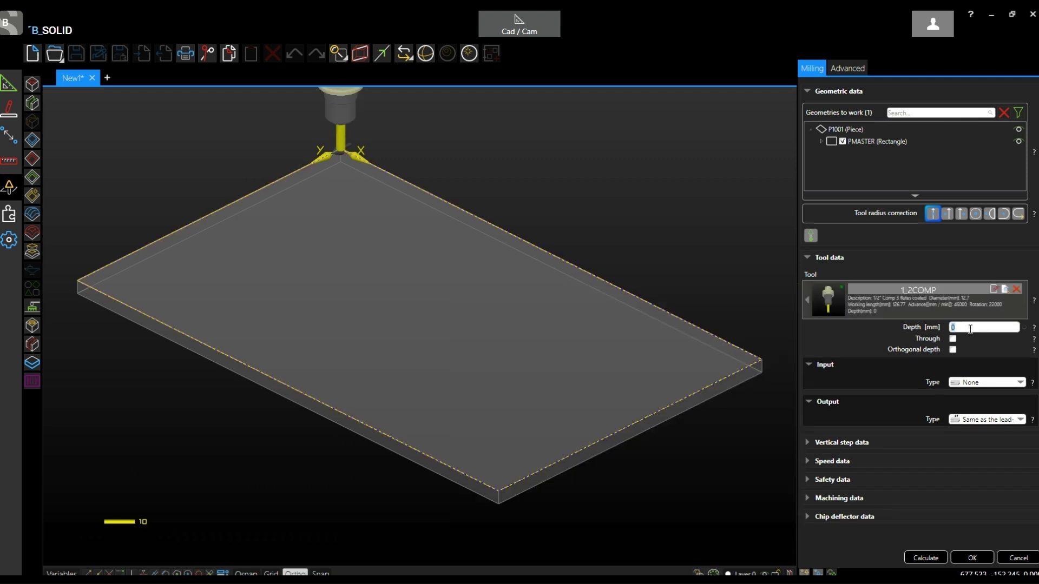
{"action": "type", "text": "0.1"}
{"action": "left_click", "coordinate": [953, 339]}
{"action": "left_click", "coordinate": [811, 235]}
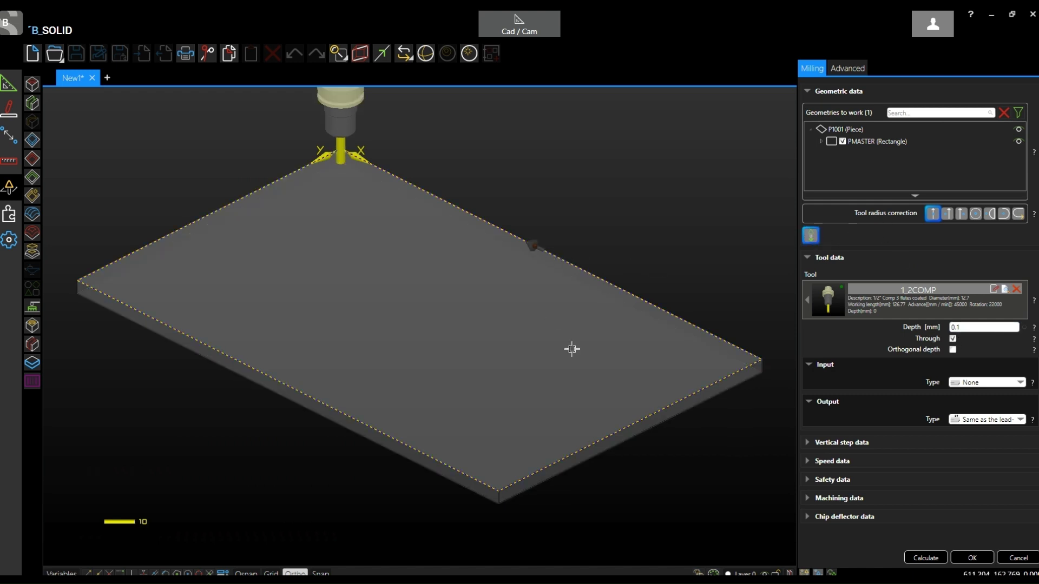
{"action": "left_click", "coordinate": [923, 552]}
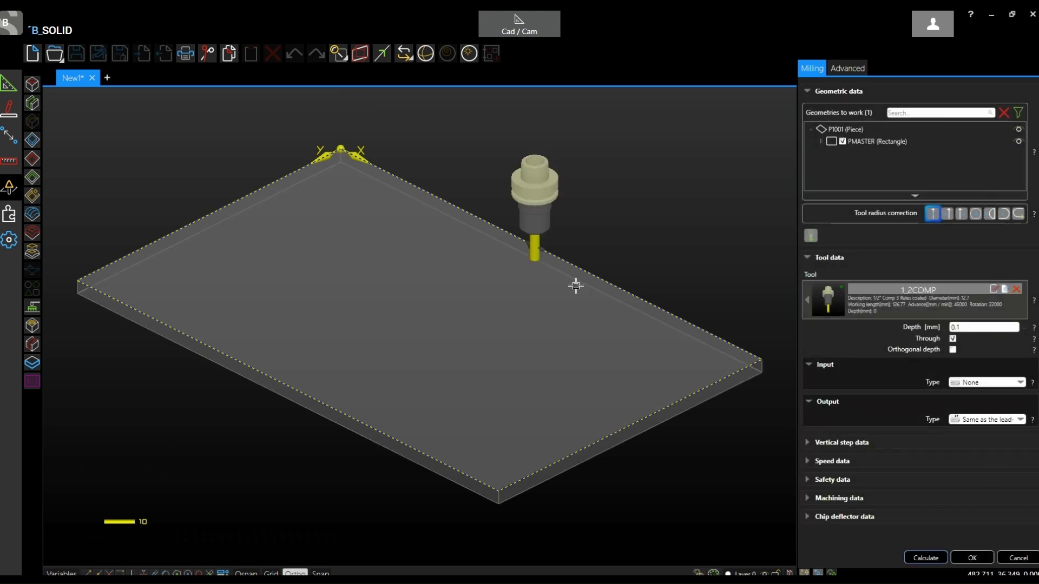
{"action": "left_click", "coordinate": [972, 557]}
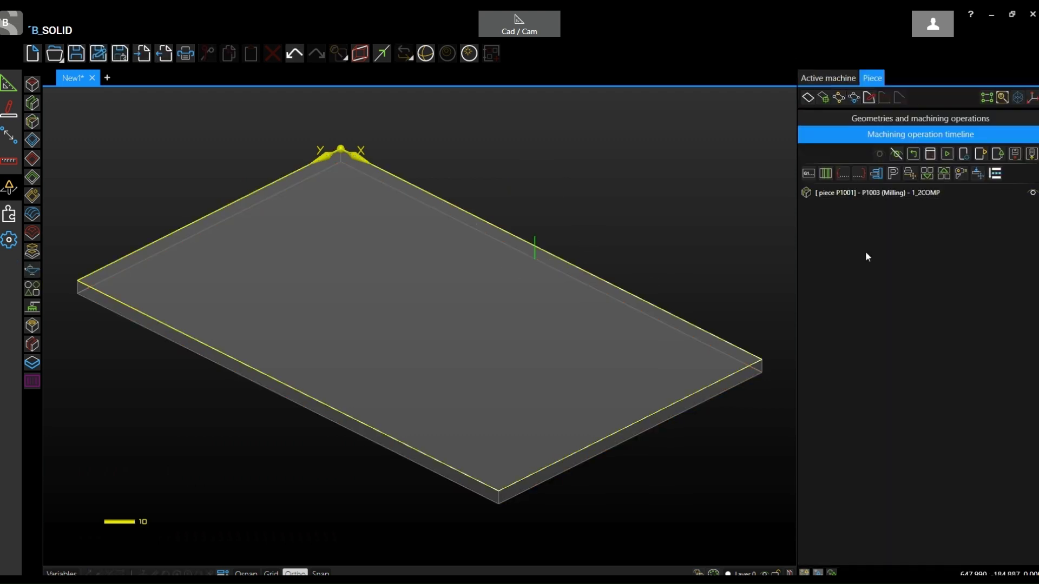
{"action": "left_click", "coordinate": [918, 193]}
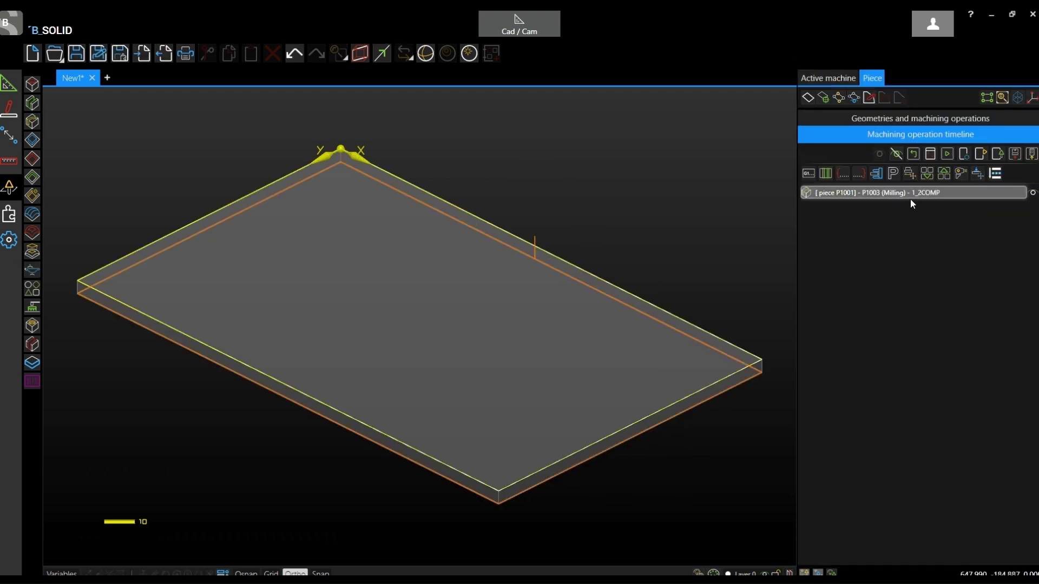
{"action": "left_click", "coordinate": [910, 202]}
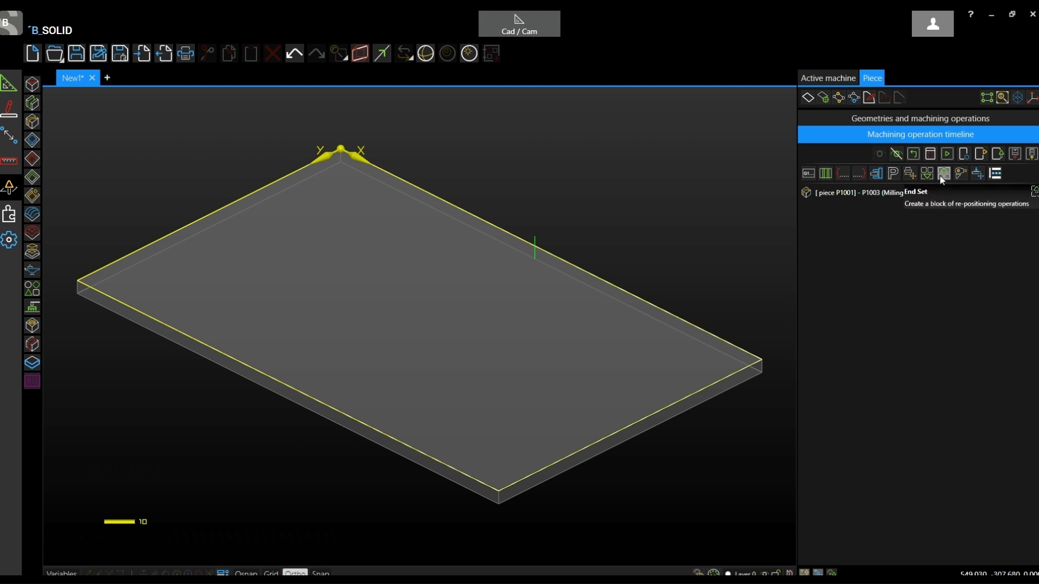
{"action": "left_click", "coordinate": [1015, 156]}
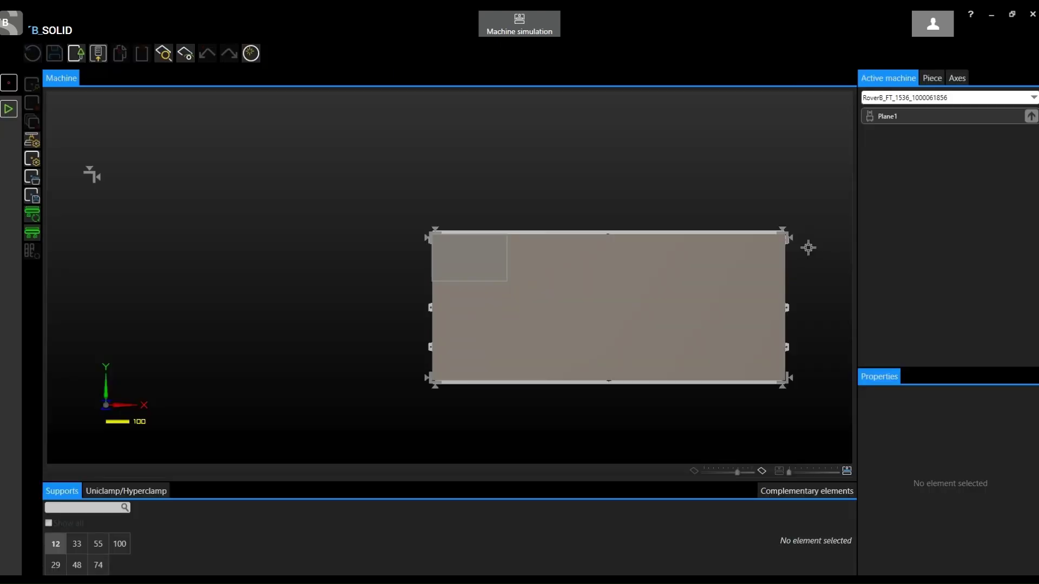
{"action": "scroll", "coordinate": [823, 355], "scroll_direction": "up", "scroll_amount": 3}
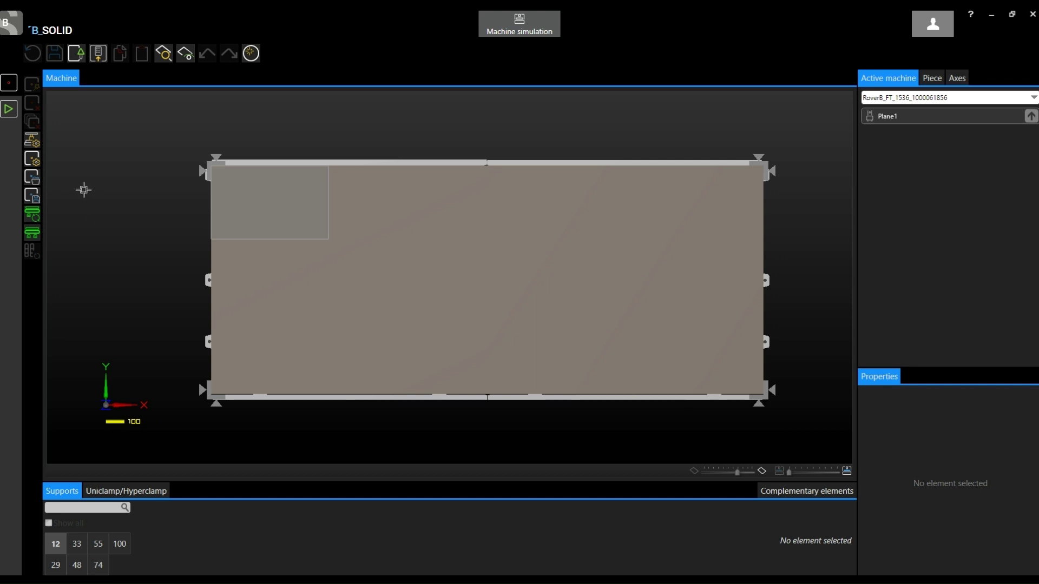
{"action": "left_click", "coordinate": [932, 79]}
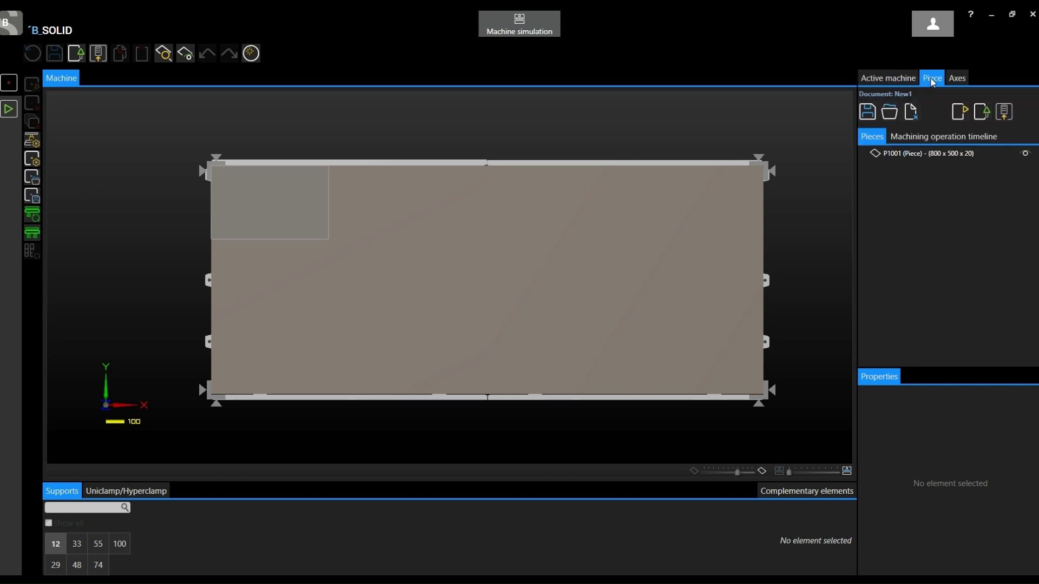
{"action": "left_click", "coordinate": [932, 138]}
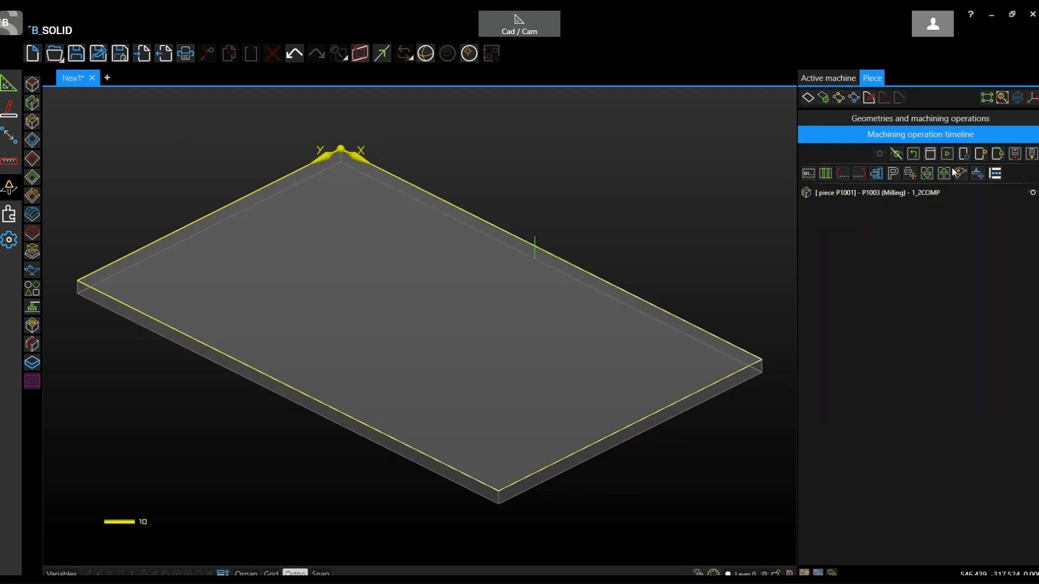
View P1001 in the machine, then return to the drafting tool category
{"action": "left_click", "coordinate": [1015, 155]}
{"action": "left_click", "coordinate": [12, 126]}
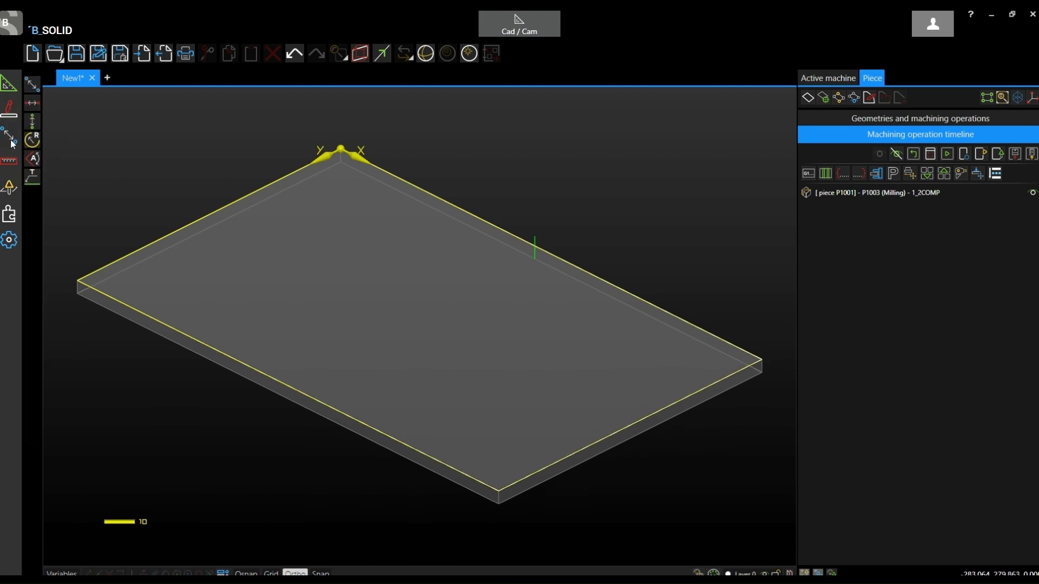
{"action": "left_click", "coordinate": [10, 162]}
{"action": "left_click", "coordinate": [10, 187]}
{"action": "left_click", "coordinate": [10, 216]}
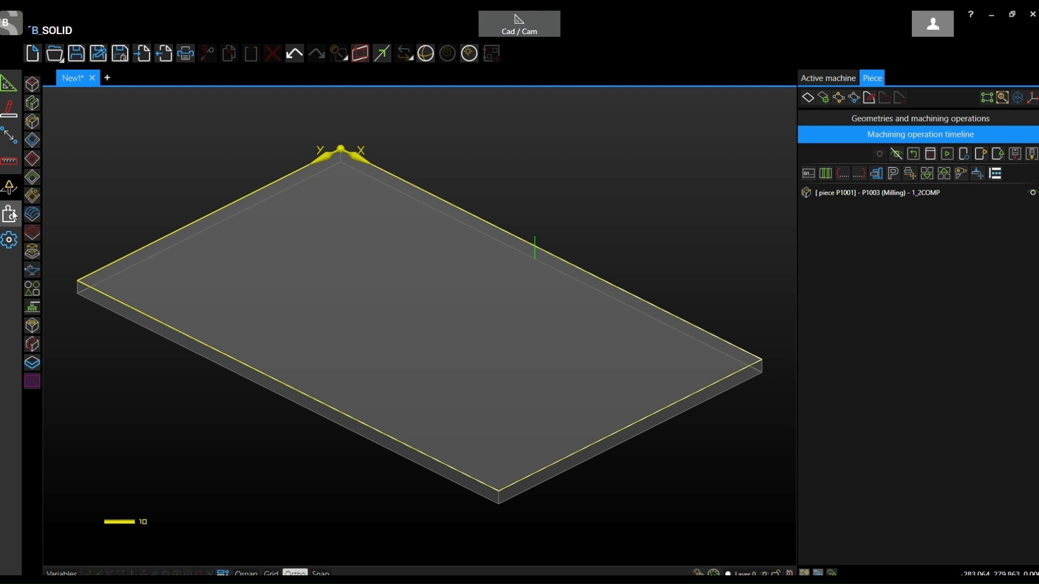
{"action": "left_click", "coordinate": [8, 84]}
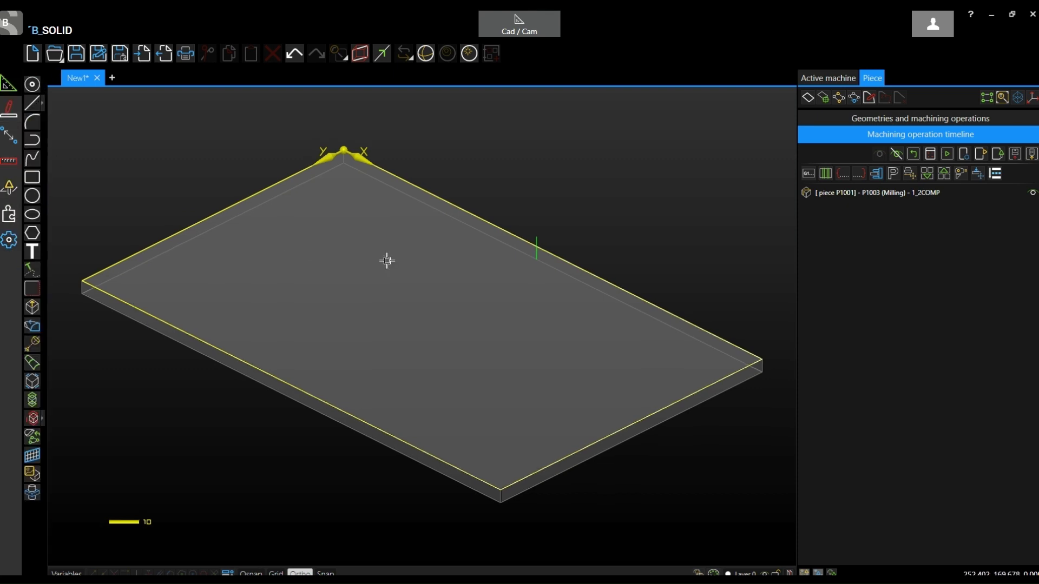